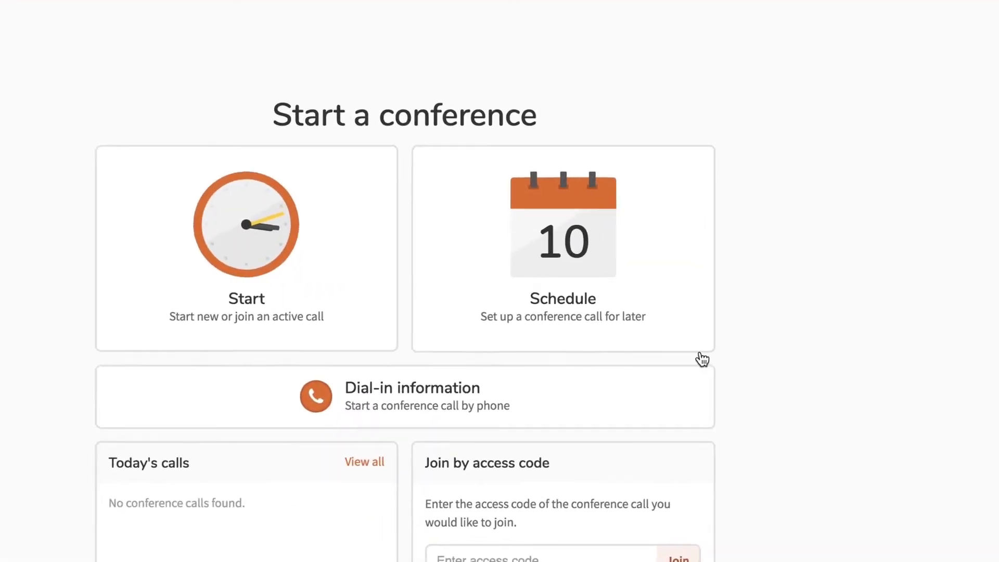
# Step: Start scheduling a conference and title it "Weekly Sales Meeting: Week 3"
pyautogui.click(644, 312)
pyautogui.write('Weekly Sales')
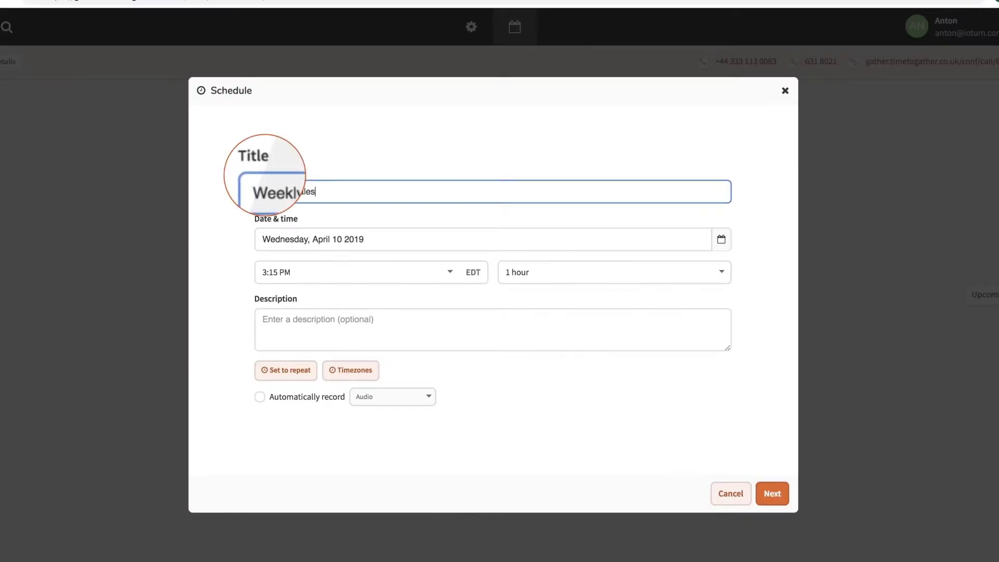
pyautogui.write(' Meeting: Week 3')
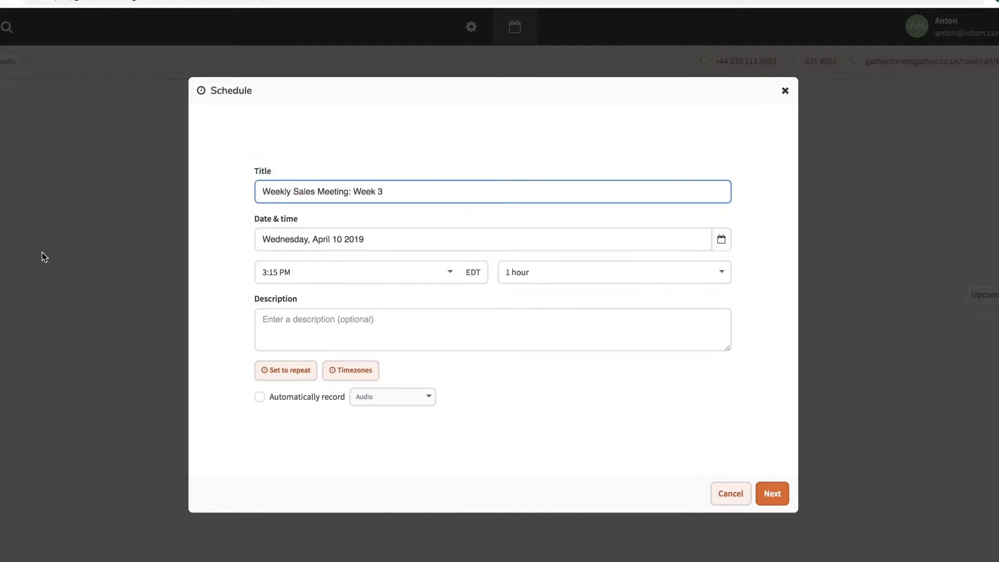
# Step: Set the conference date to Thursday, April 18 2019 and the start time to 1:45 PM
pyautogui.click(585, 239)
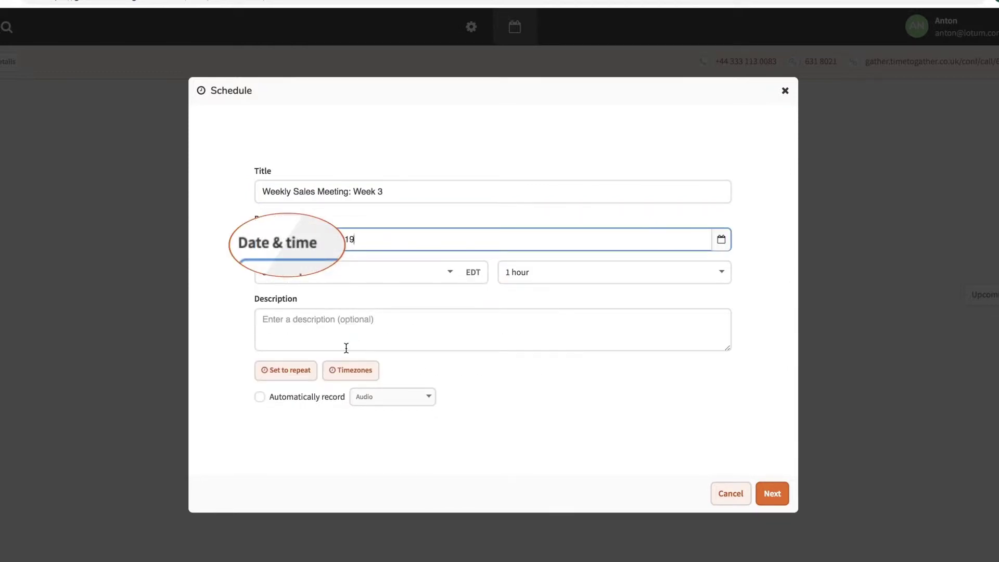
pyautogui.click(462, 277)
pyautogui.scroll(3, 452, 354)
pyautogui.scroll(2, 453, 353)
pyautogui.click(312, 319)
# Step: Enter the description "Overview of the weeks goals and accomplishments" and make its text box narrower
pyautogui.click(312, 320)
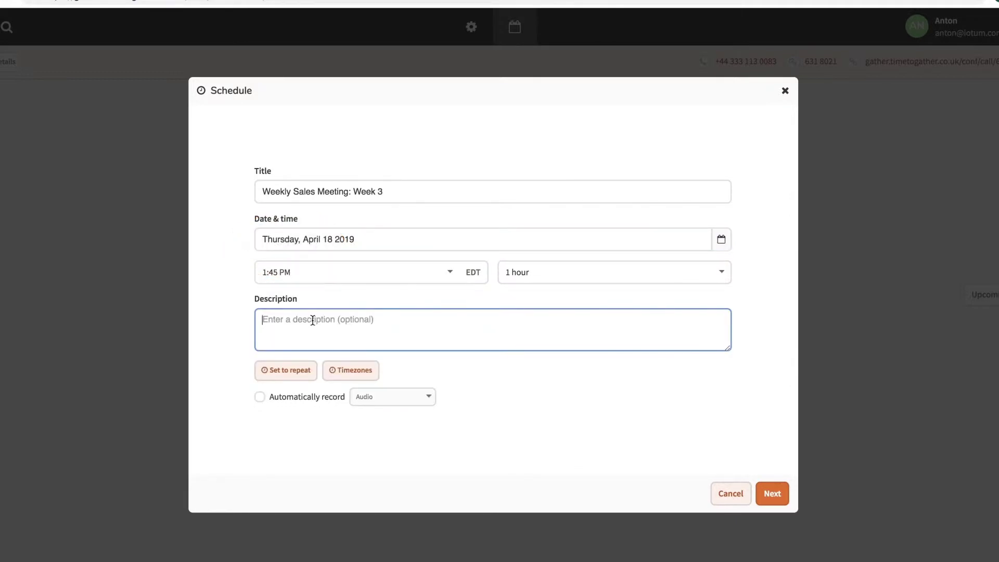
pyautogui.write('W')
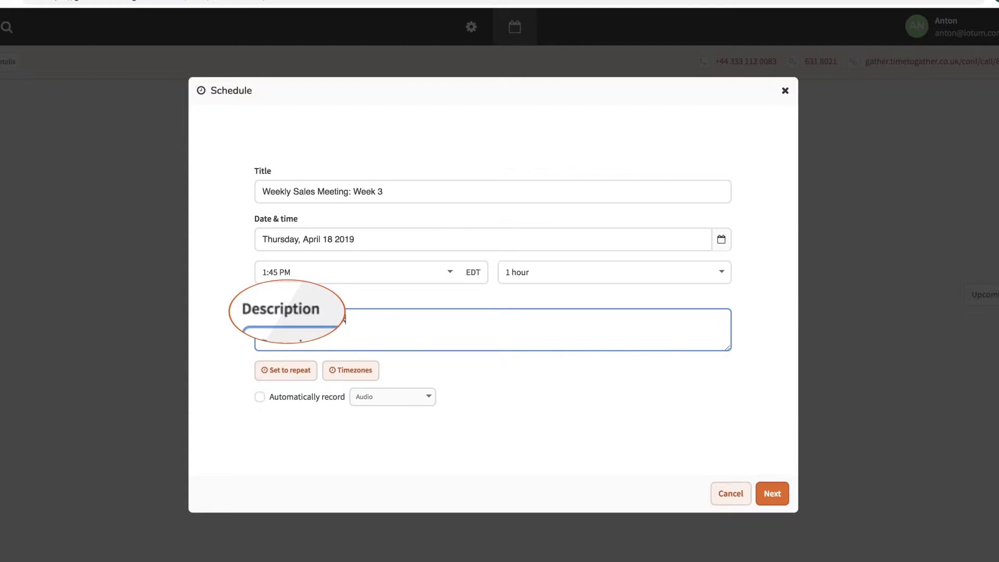
pyautogui.write(' goals and accomplishments')
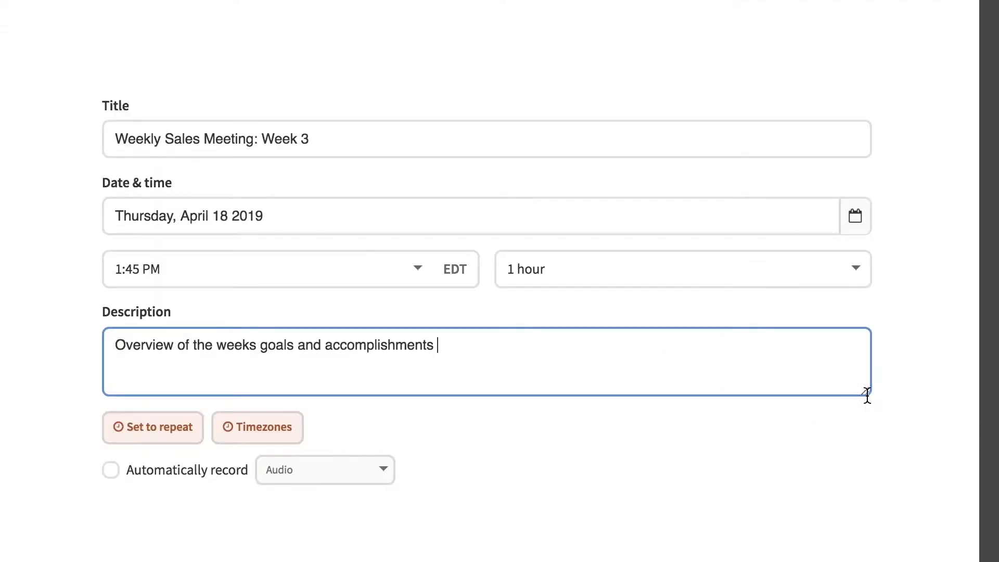
pyautogui.moveTo(867, 396)
pyautogui.mouseDown()
pyautogui.moveTo(969, 476)
pyautogui.moveTo(968, 531)
pyautogui.moveTo(983, 503)
pyautogui.moveTo(796, 379)
pyautogui.mouseUp()
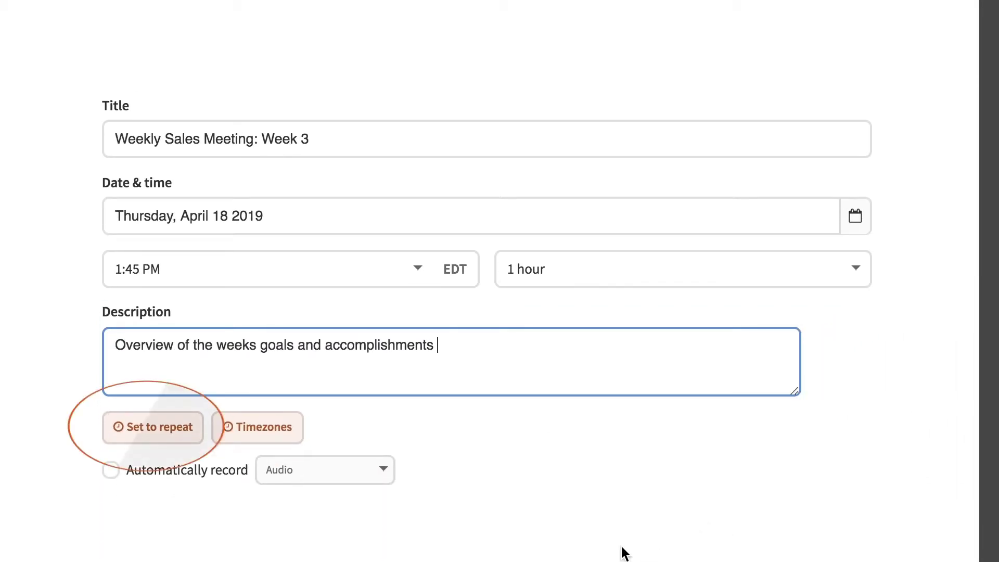
# Step: Set the conference to repeat daily on every weekday and choose how many times it repeats
pyautogui.click(157, 429)
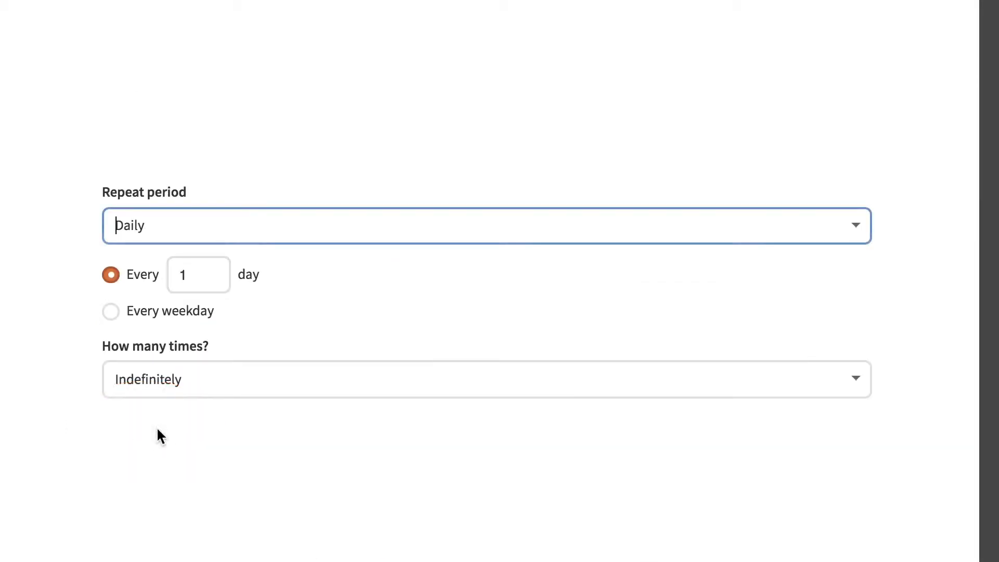
pyautogui.click(853, 229)
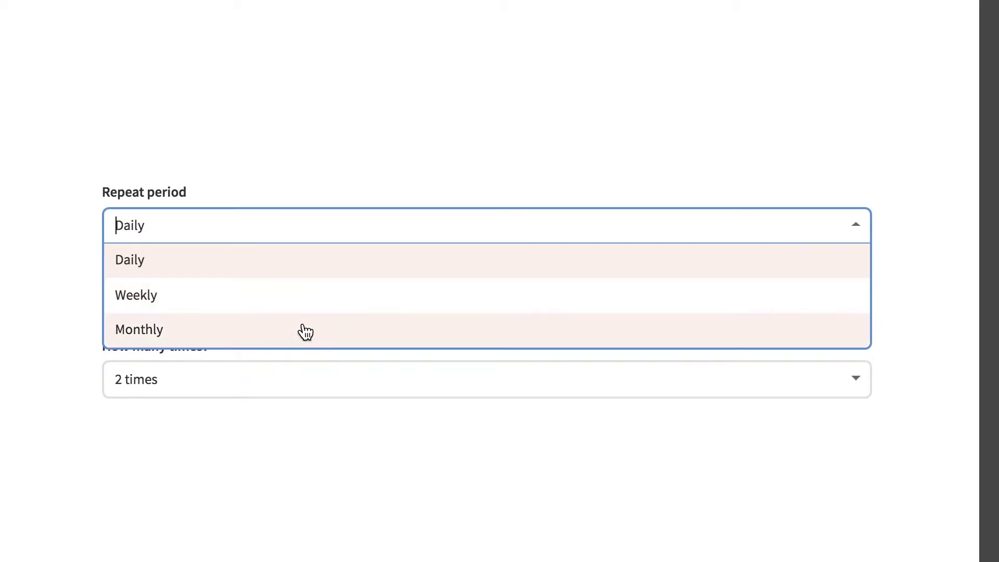
pyautogui.click(299, 333)
pyautogui.click(856, 218)
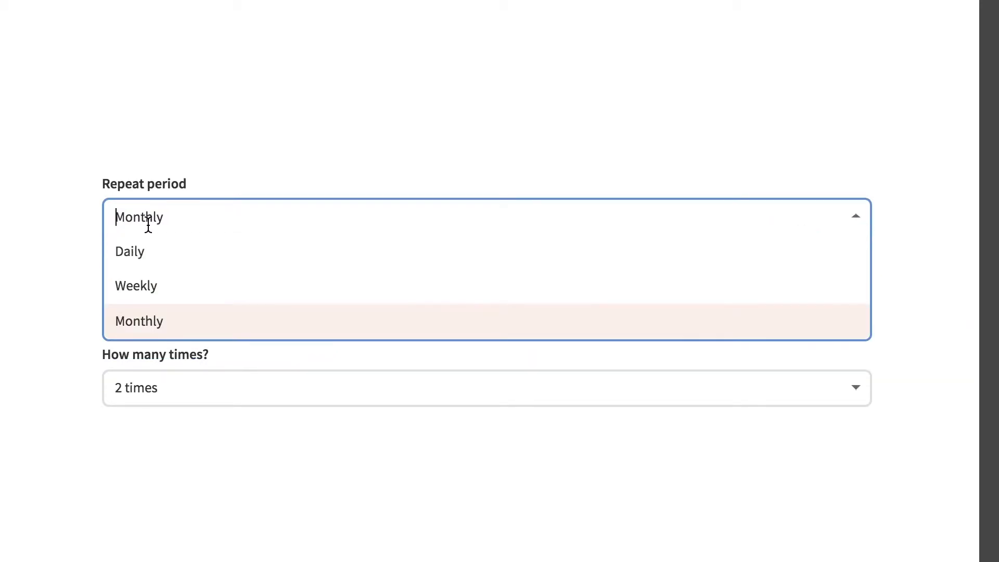
pyautogui.click(156, 252)
pyautogui.click(241, 386)
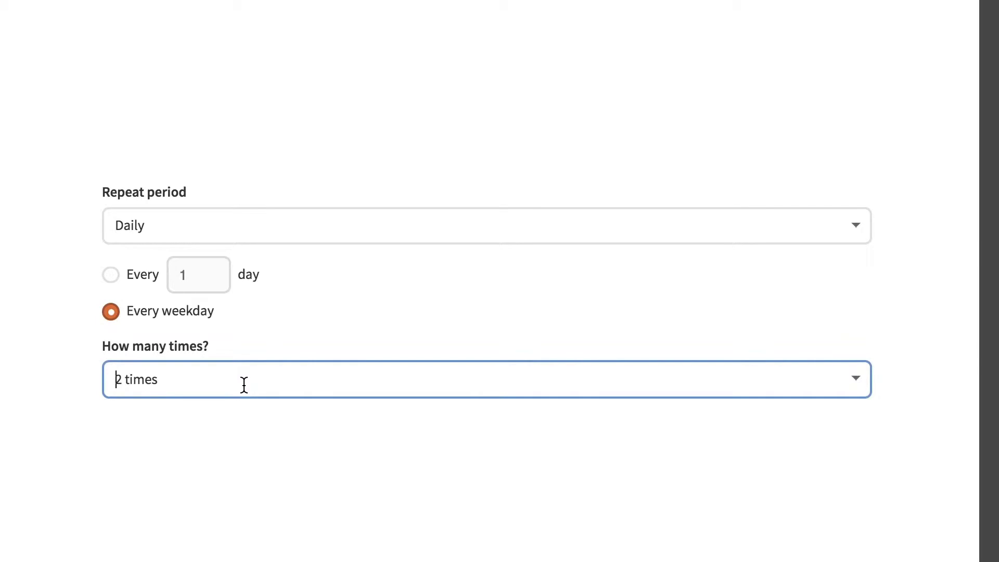
pyautogui.click(130, 371)
pyautogui.scroll(-1, 844, 476)
pyautogui.click(177, 470)
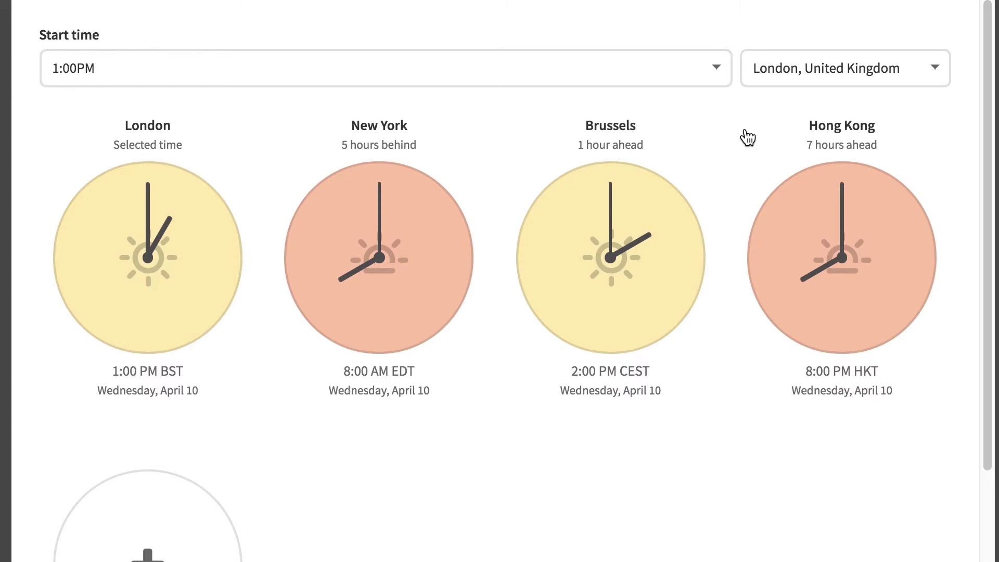
# Step: Set the start time for London, United Kingdom to 11:30AM in the time zone comparison and save it
pyautogui.click(719, 79)
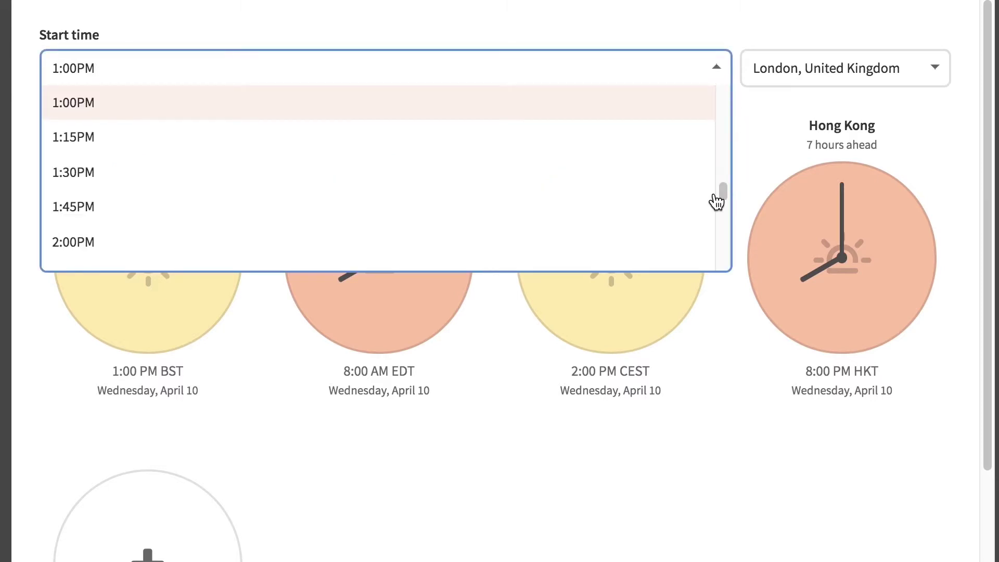
pyautogui.moveTo(720, 194); pyautogui.dragTo(723, 174)
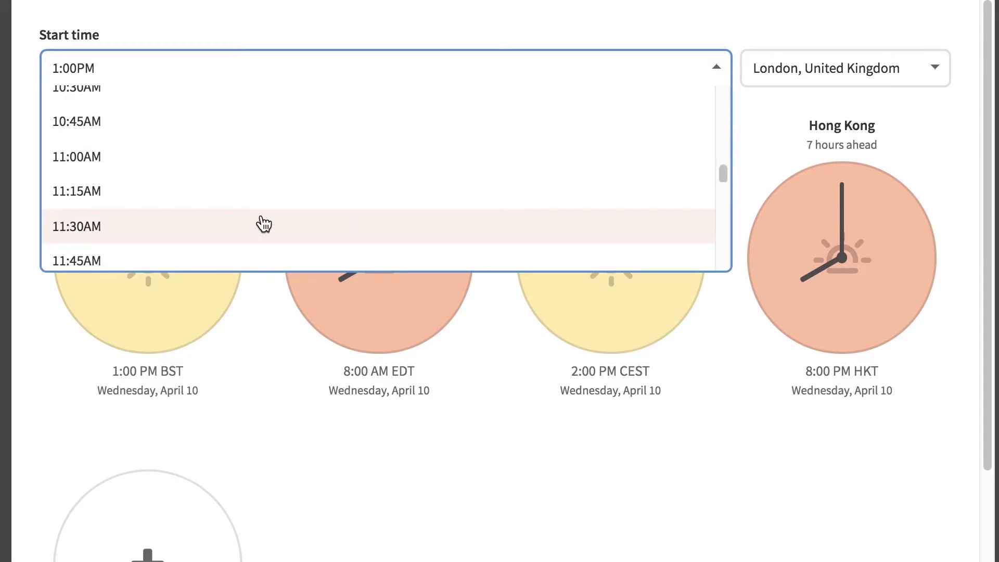
pyautogui.click(212, 228)
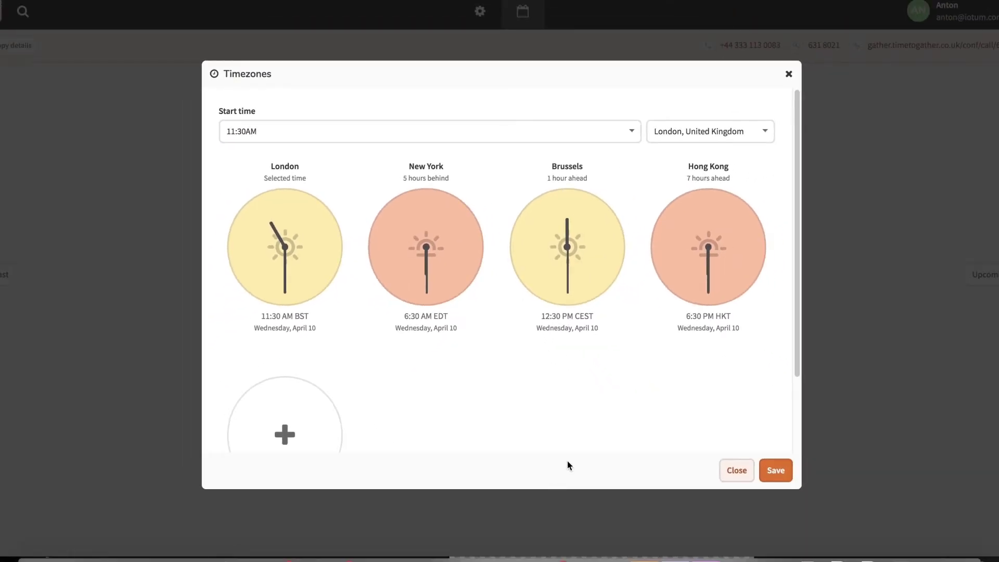
pyautogui.click(774, 470)
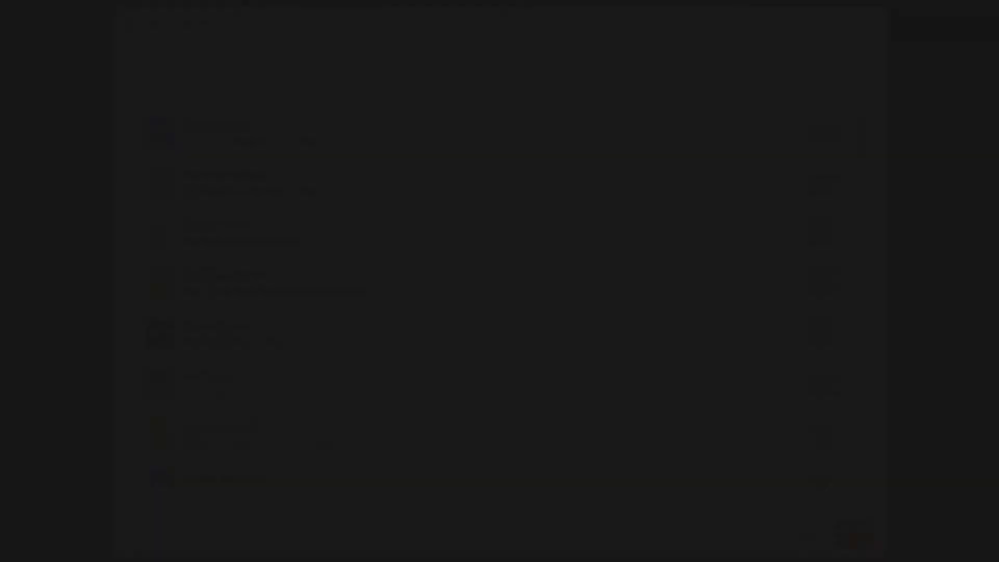
# Step: Add two participants: the first match for "Ka" and the second match for a first-name search
pyautogui.write('Ka')
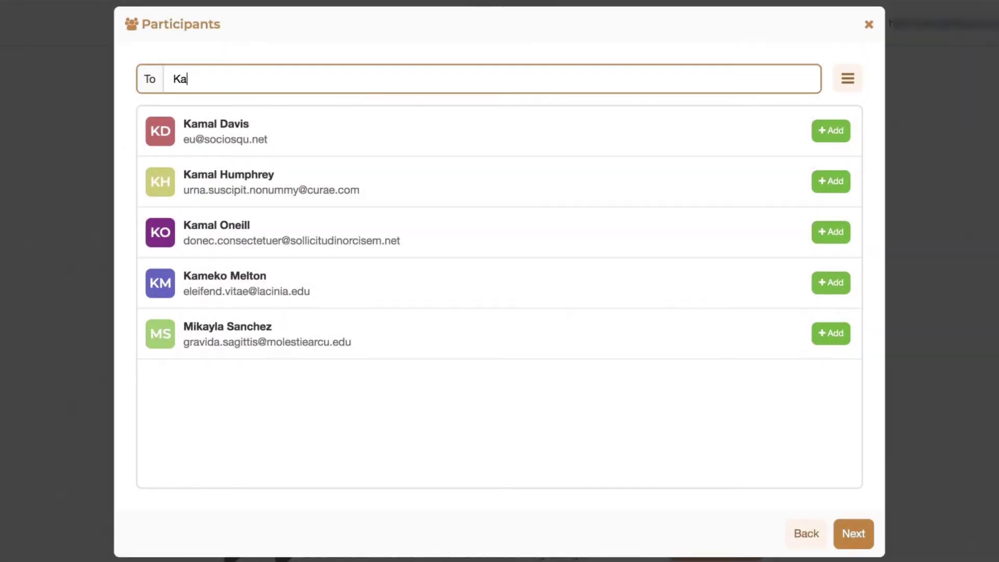
pyautogui.click(276, 140)
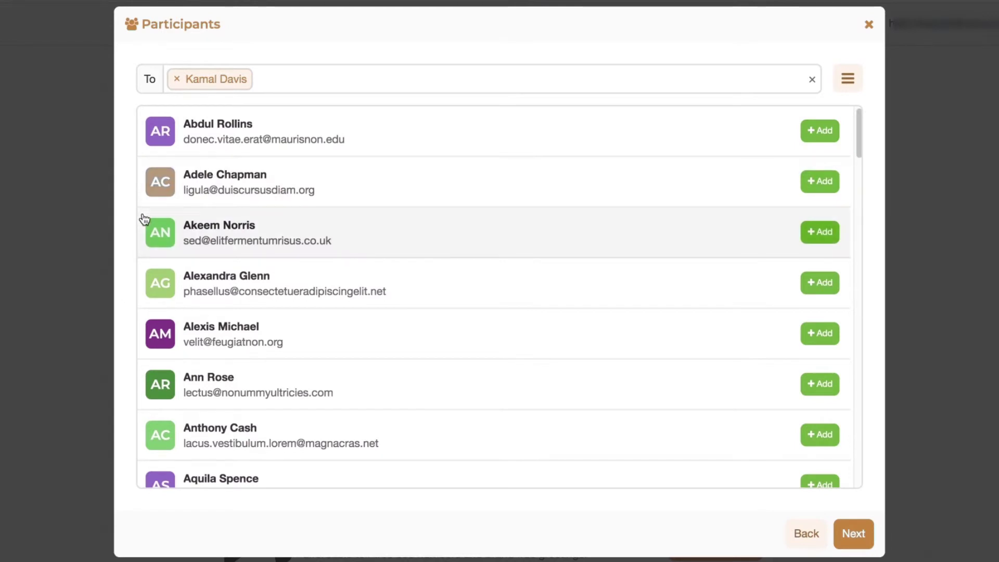
pyautogui.click(302, 80)
pyautogui.write('Alex')
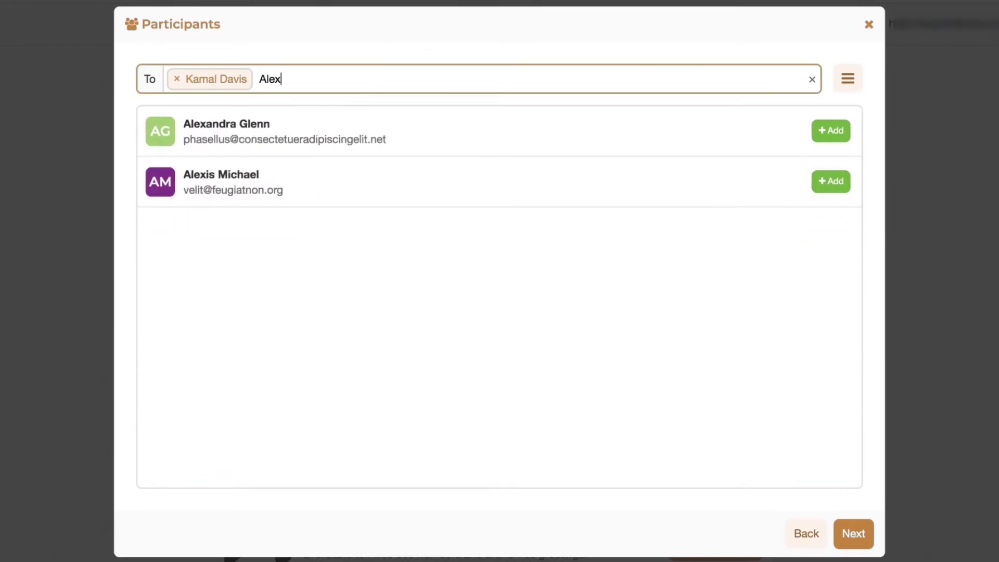
pyautogui.click(305, 175)
# Step: Add the fourth contact matching "Re" as a participant and search the contacts for "Ge"
pyautogui.click(427, 80)
pyautogui.write('Re')
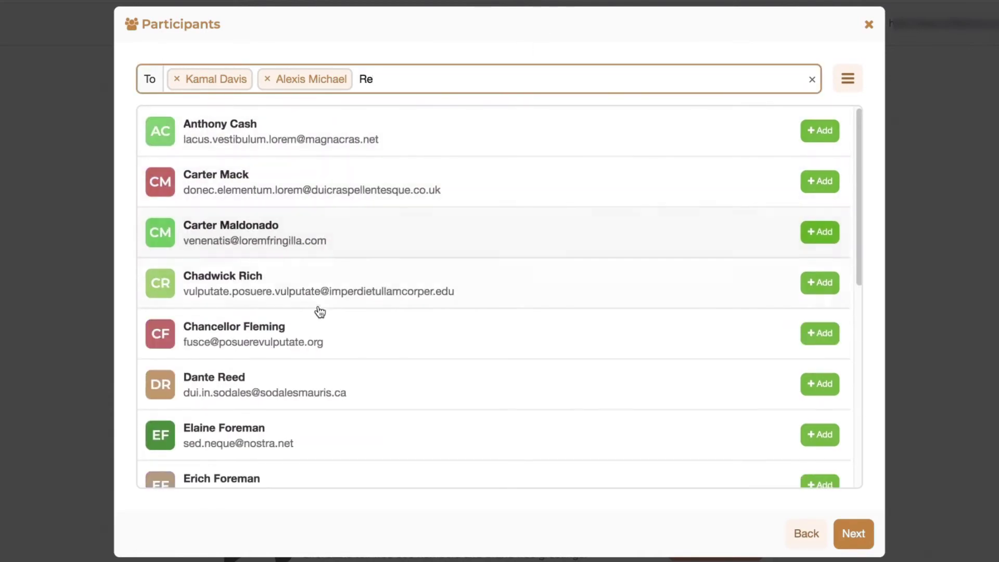
pyautogui.click(276, 281)
pyautogui.click(480, 73)
pyautogui.write('Ge')
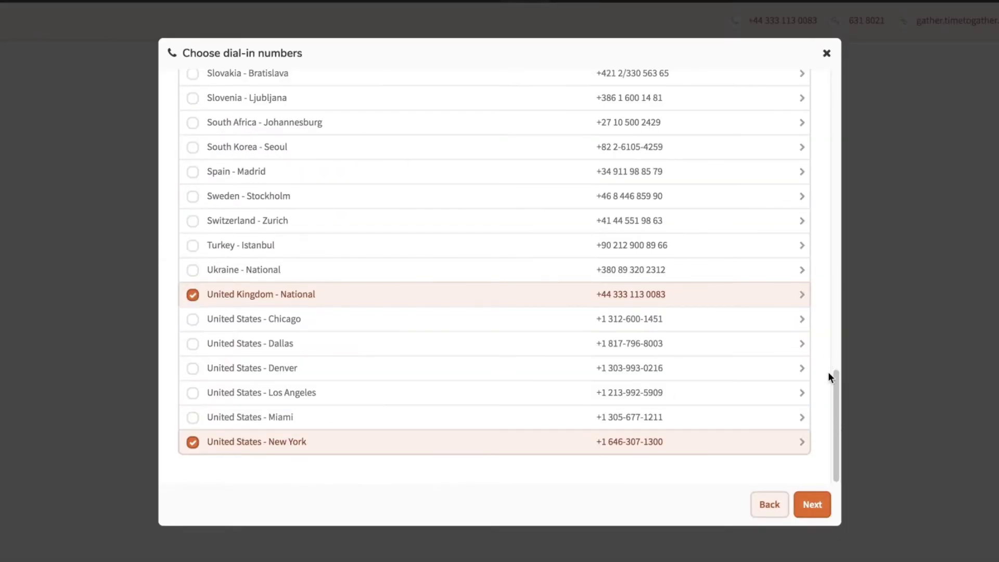
# Step: Go through the dial-in numbers, keeping Belgium - Brussels, United Kingdom - National and United States - New York, and continue to the summary
pyautogui.moveTo(833, 373); pyautogui.dragTo(837, 52)
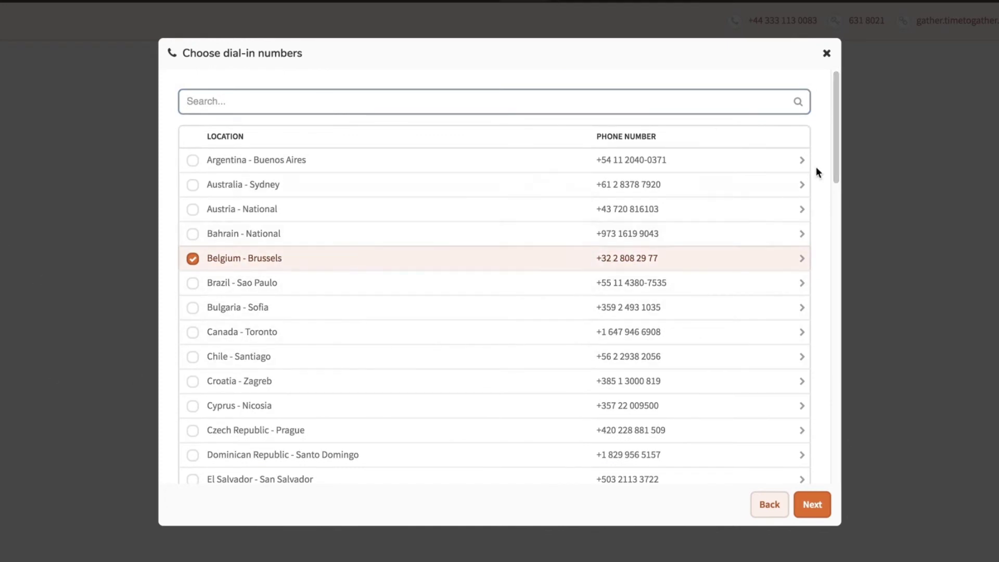
pyautogui.moveTo(836, 149); pyautogui.dragTo(521, 324)
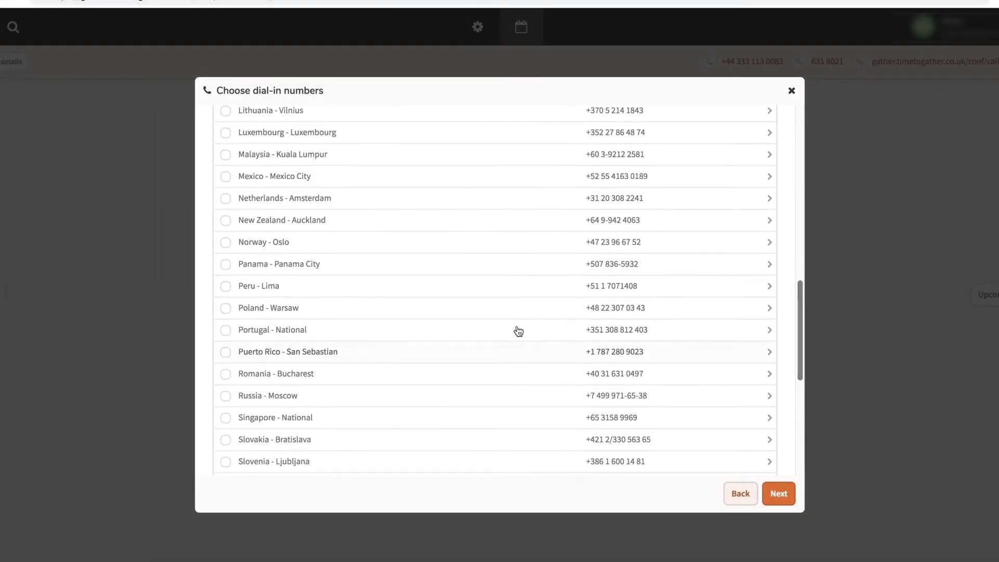
pyautogui.click(225, 242)
pyautogui.moveTo(796, 317); pyautogui.dragTo(794, 217)
pyautogui.click(779, 493)
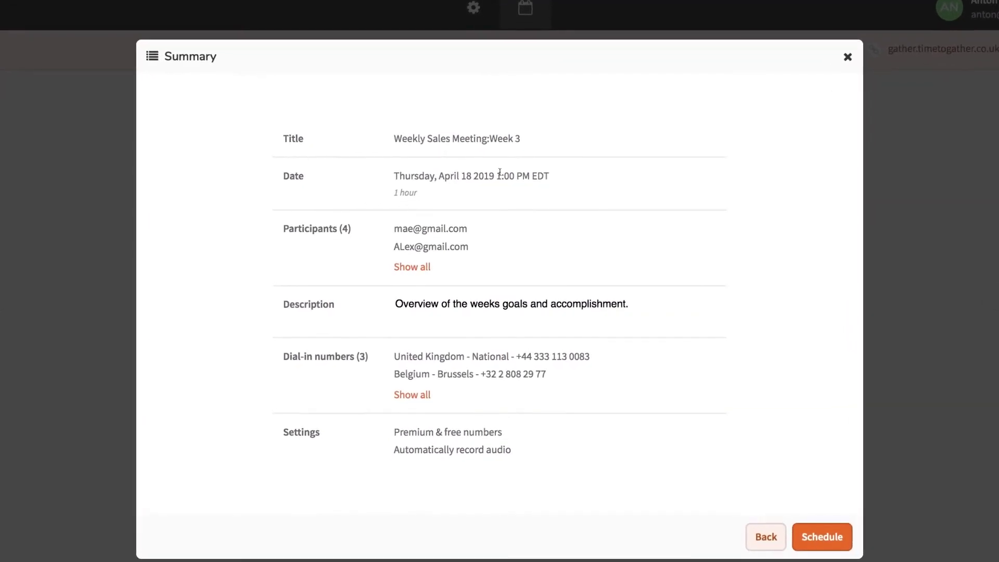
# Step: Review the participants, description, dial-in numbers and settings in the conference summary
pyautogui.click(413, 271)
pyautogui.click(404, 285)
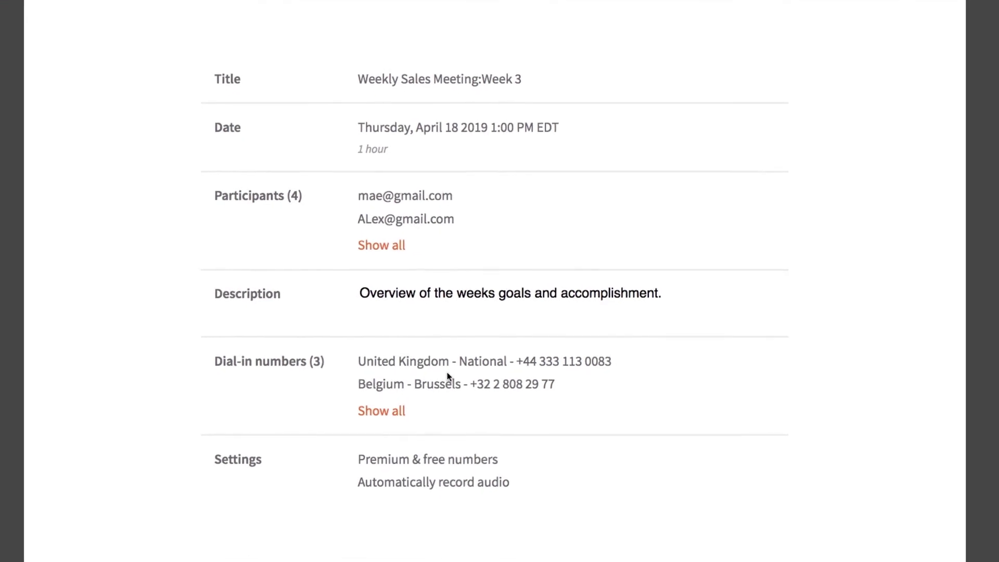
pyautogui.click(362, 354)
pyautogui.click(347, 352)
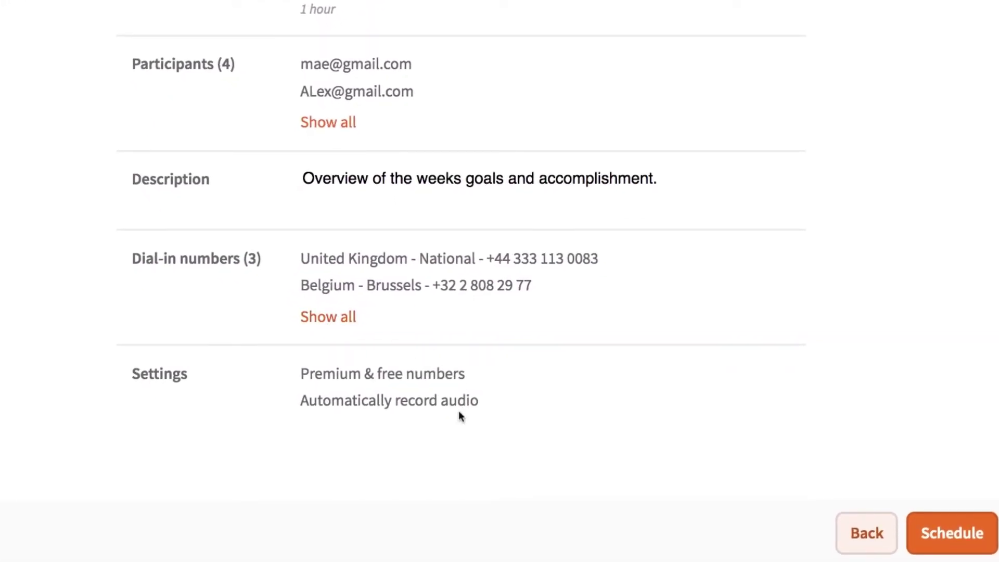